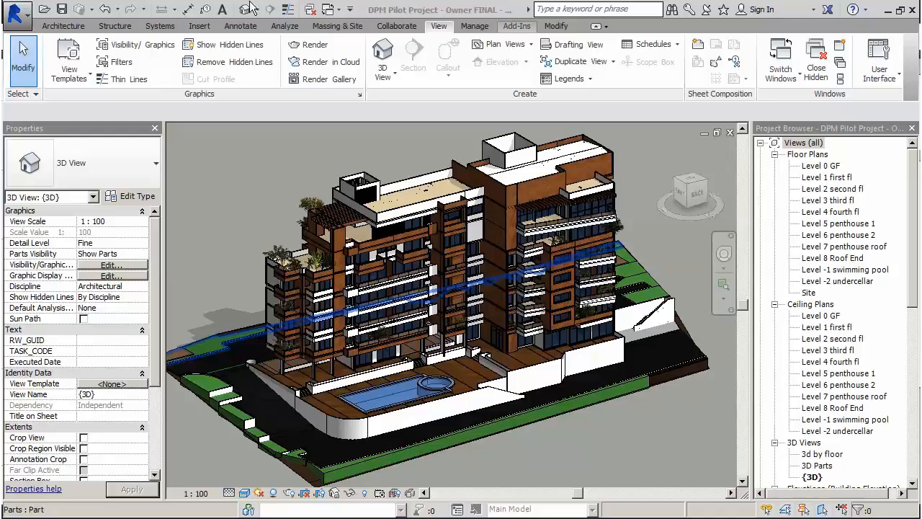
Run the RockWise check for duplicate BOQs on the model and dismiss its result
{"action": "left_click", "coordinate": [518, 26]}
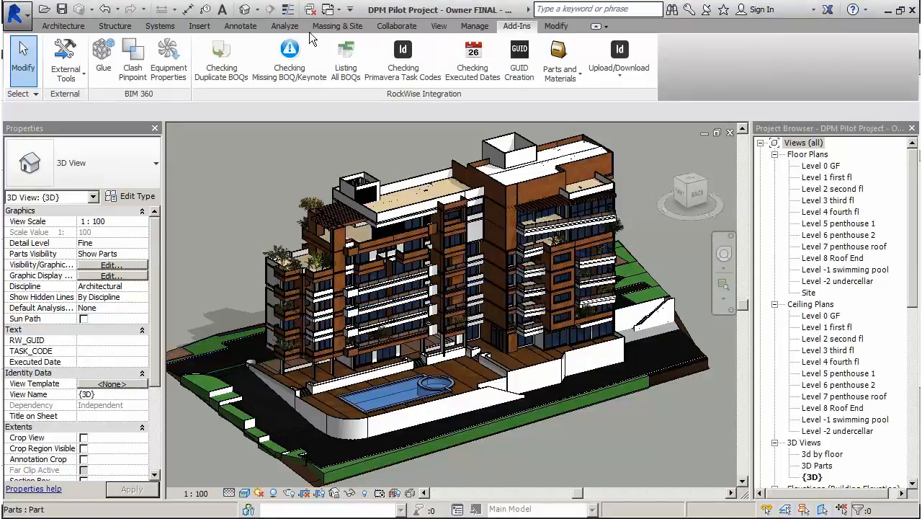
{"action": "left_click", "coordinate": [222, 69]}
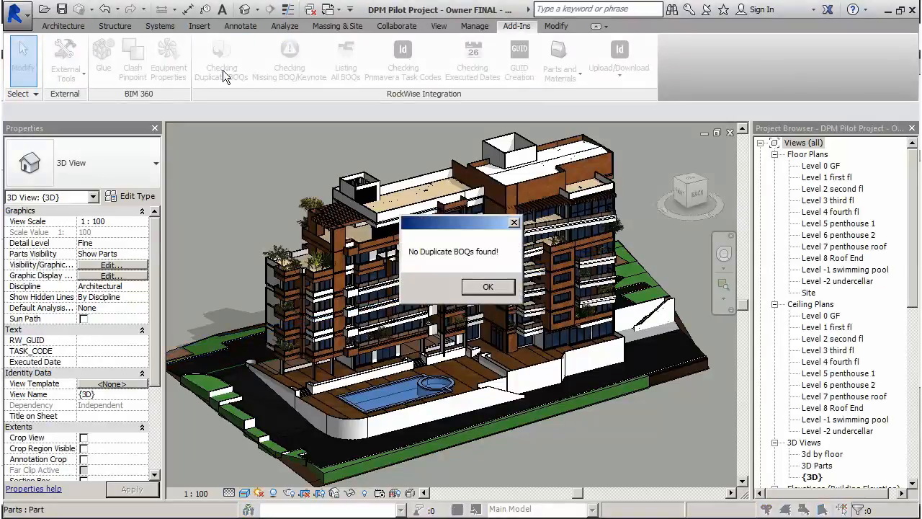
{"action": "left_click", "coordinate": [481, 287]}
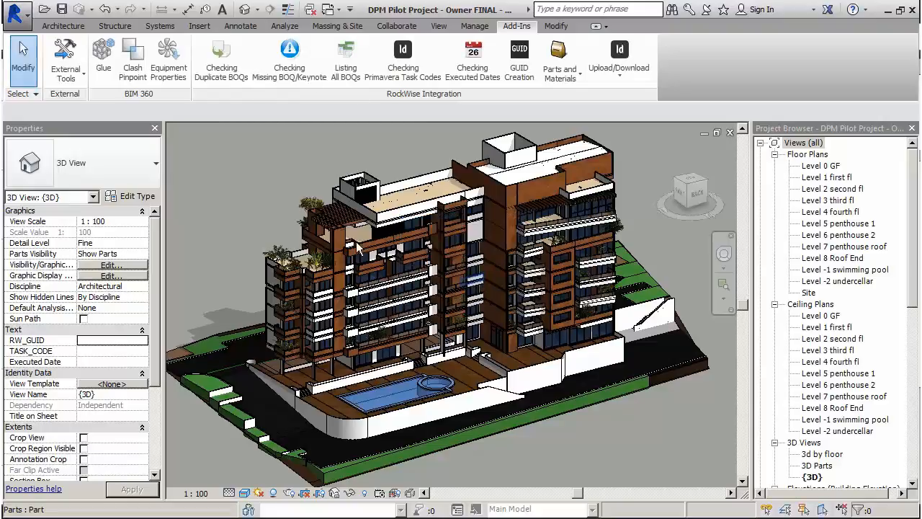
Run the missing BOQ/Keynote check, review the maximized validation report, and close it
{"action": "left_click", "coordinate": [295, 65]}
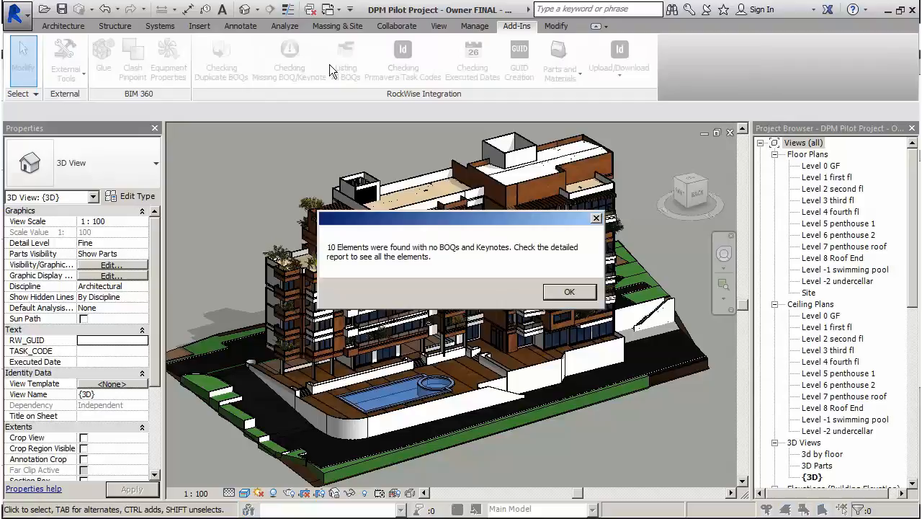
{"action": "left_click", "coordinate": [569, 291]}
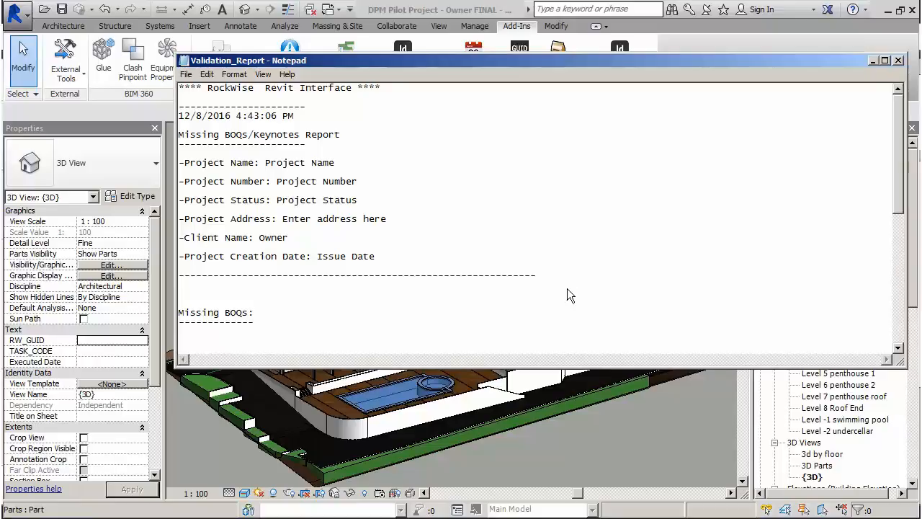
{"action": "double_click", "coordinate": [535, 61]}
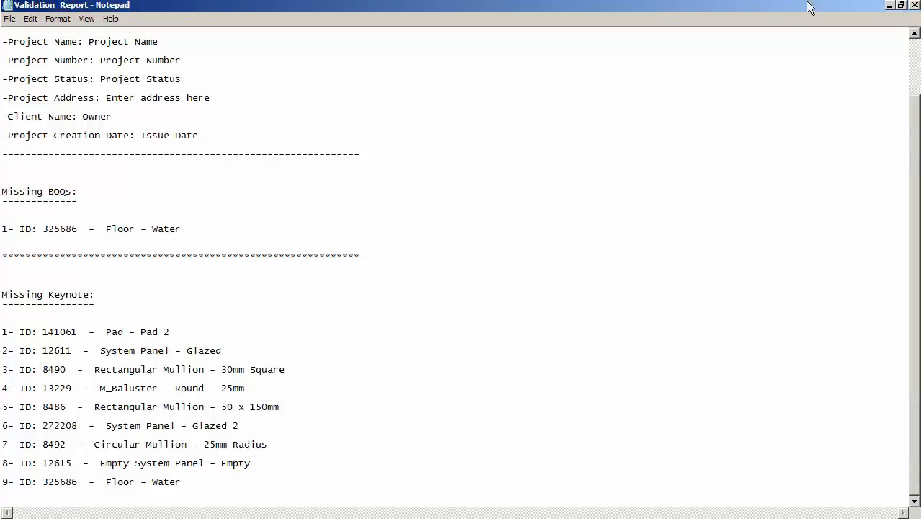
{"action": "left_click", "coordinate": [915, 5]}
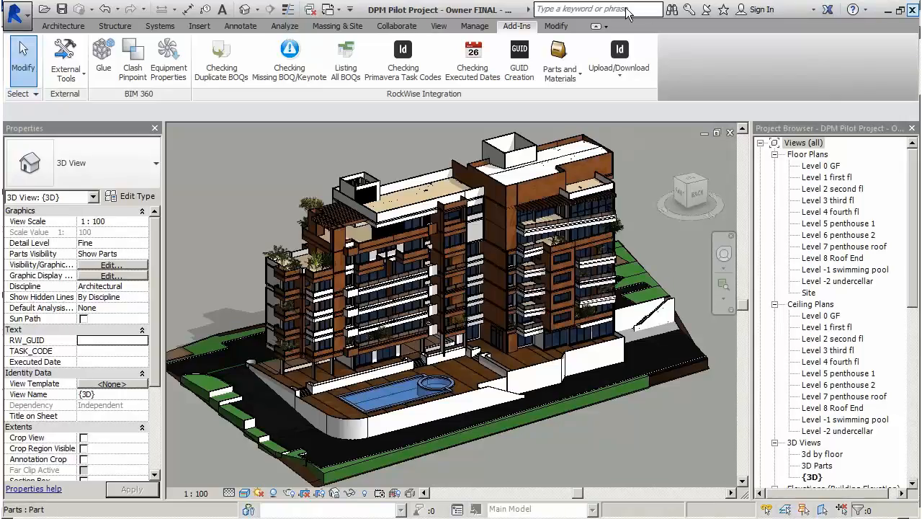
List all BOQs in the model, examine the element IDs and their BOQ codes in the report, and close it
{"action": "left_click", "coordinate": [354, 47]}
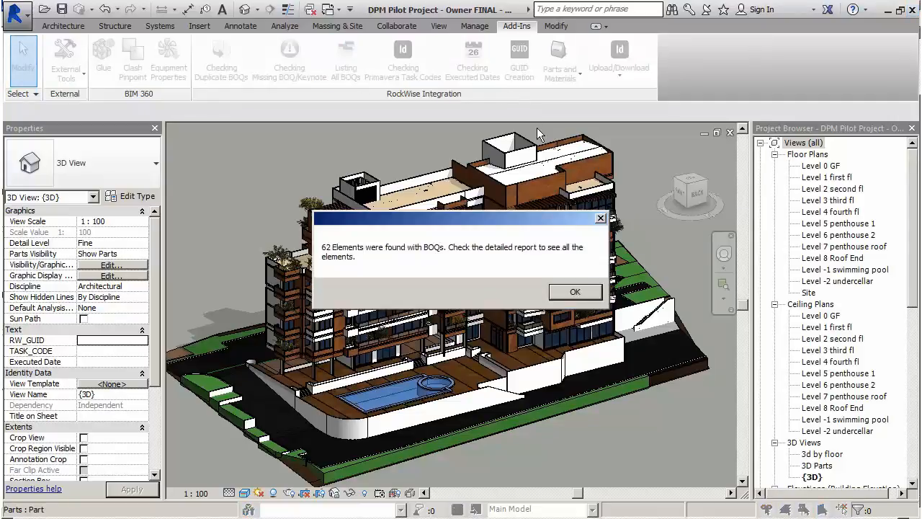
{"action": "left_click", "coordinate": [576, 292]}
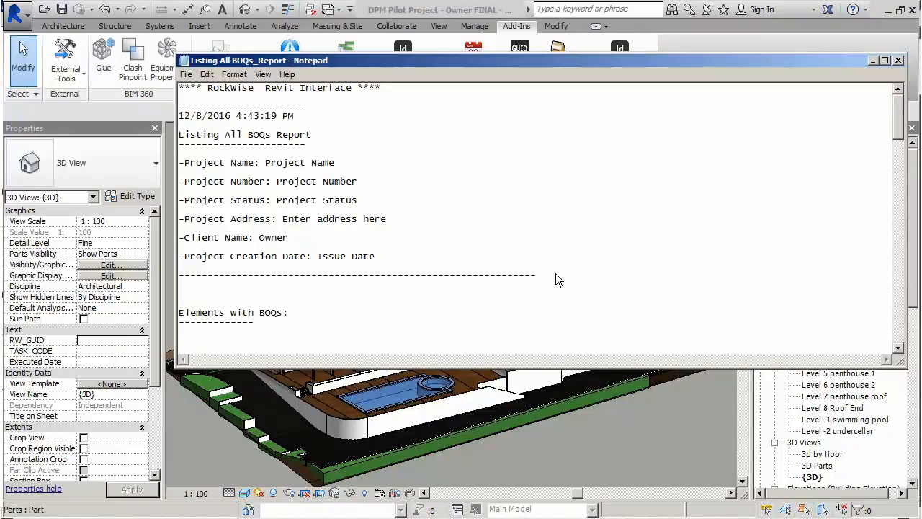
{"action": "double_click", "coordinate": [535, 63]}
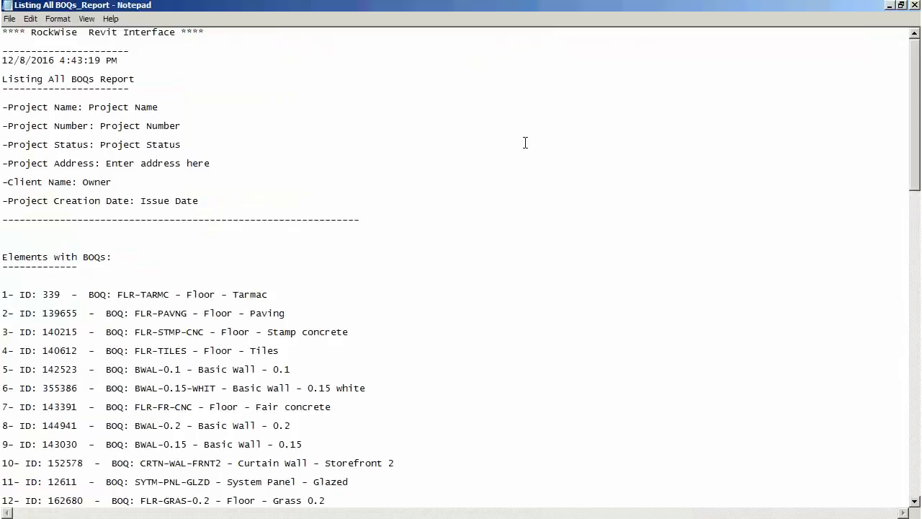
{"action": "scroll", "coordinate": [525, 142], "scroll_direction": "down", "scroll_amount": 14}
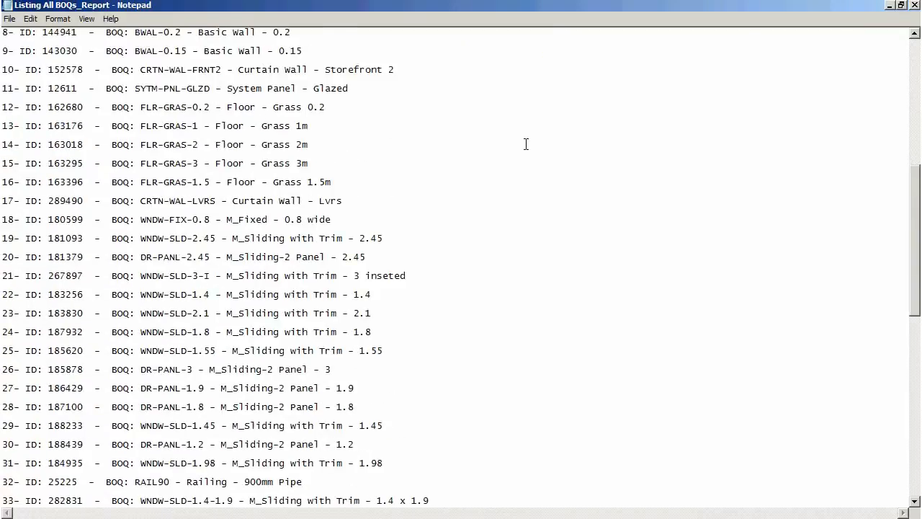
{"action": "scroll", "coordinate": [526, 144], "scroll_direction": "down", "scroll_amount": 3}
{"action": "left_click_drag", "start_coordinate": [80, 278], "coordinate": [50, 280]}
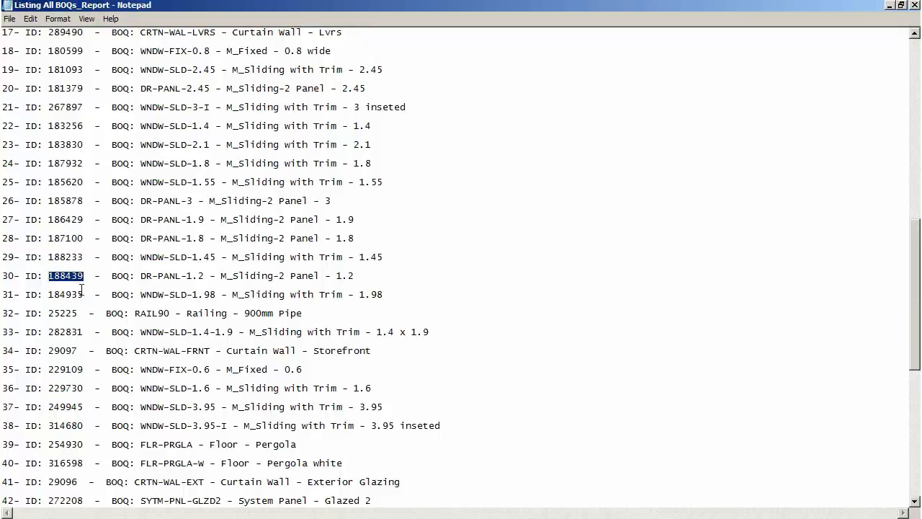
{"action": "left_click_drag", "start_coordinate": [84, 295], "coordinate": [49, 294]}
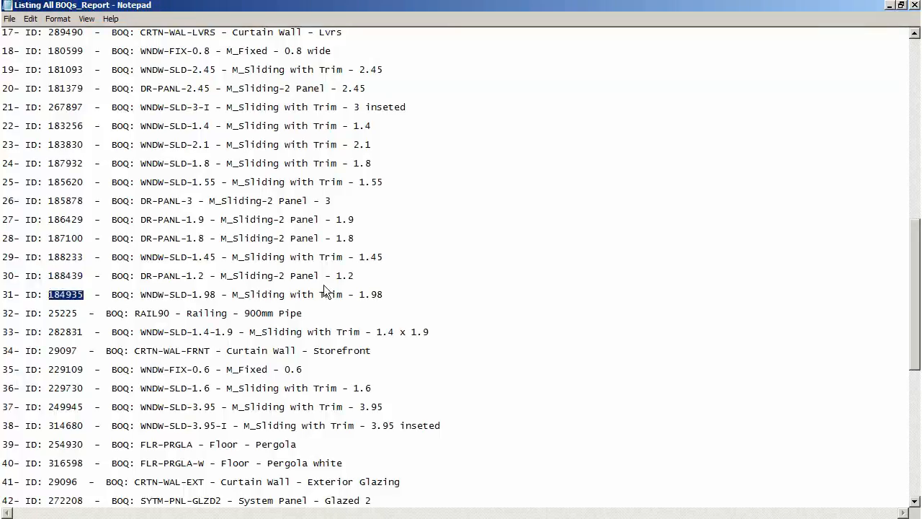
{"action": "left_click", "coordinate": [915, 6]}
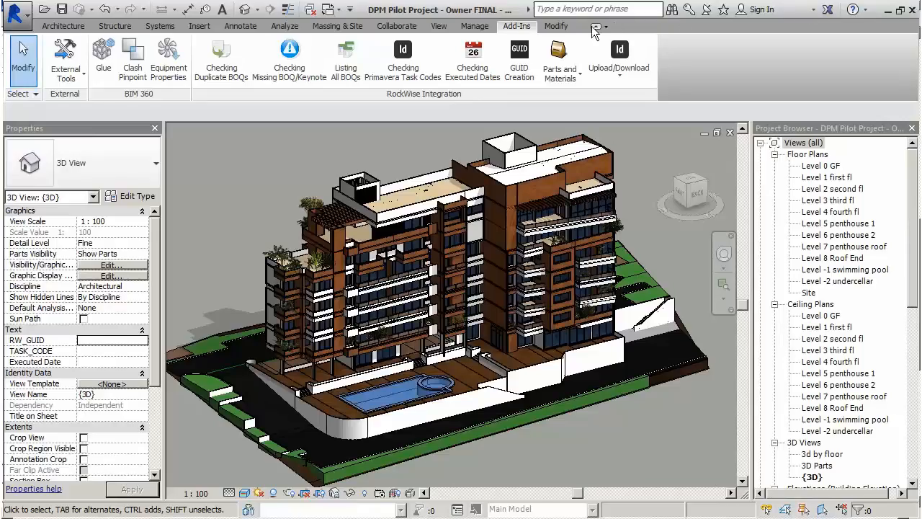
Create the RockWise GUIDs for the model's elements
{"action": "left_click", "coordinate": [512, 74]}
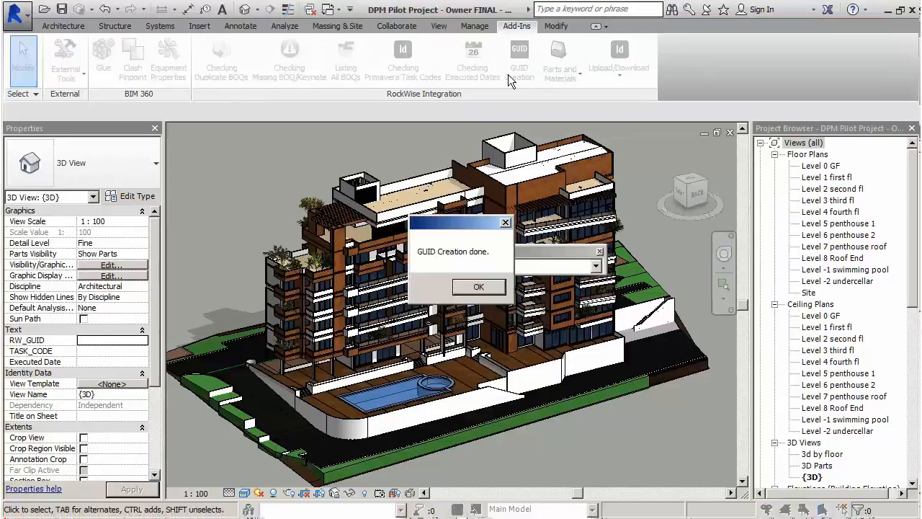
{"action": "left_click", "coordinate": [479, 286]}
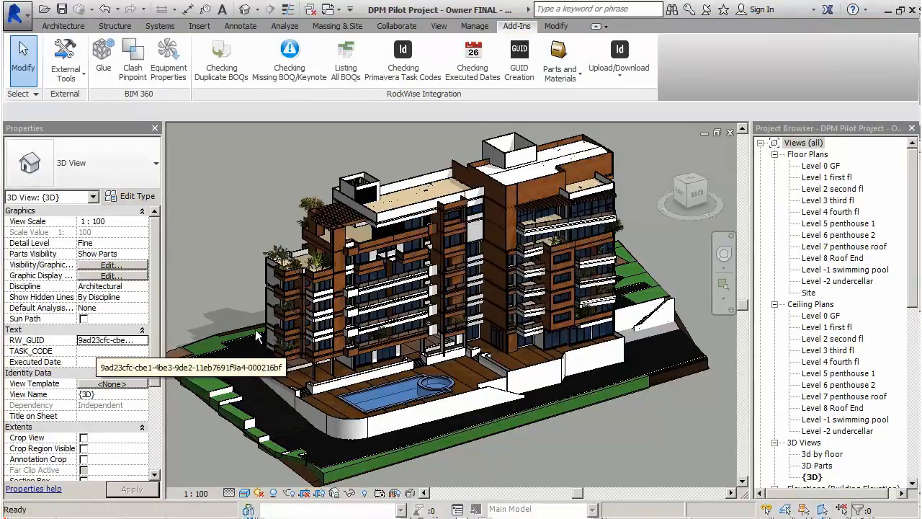
Concatenate composites with BOQs and review the Missing Parts and Missing Composites sections of the resulting report
{"action": "left_click", "coordinate": [557, 79]}
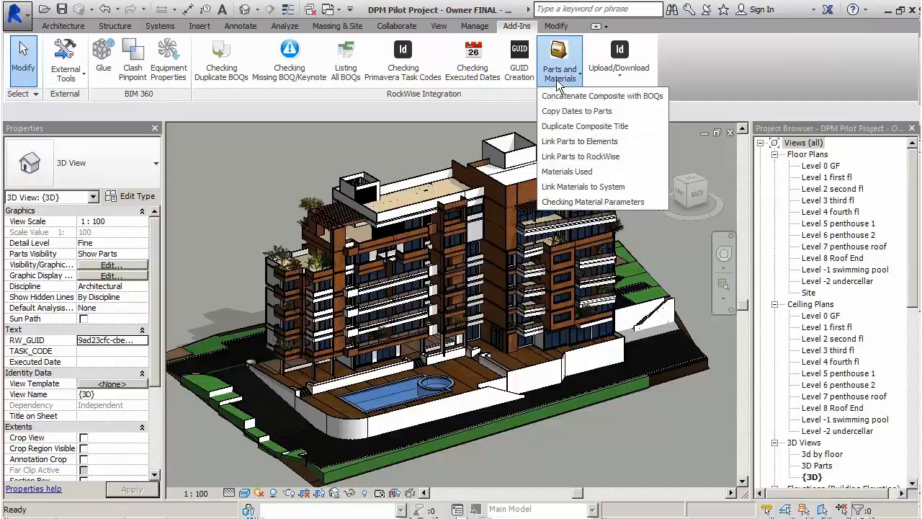
{"action": "left_click", "coordinate": [563, 96]}
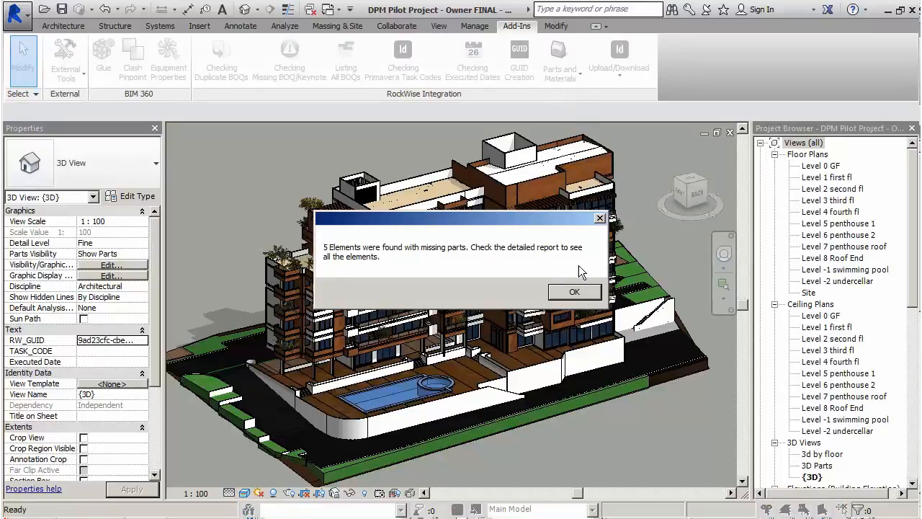
{"action": "left_click", "coordinate": [575, 292]}
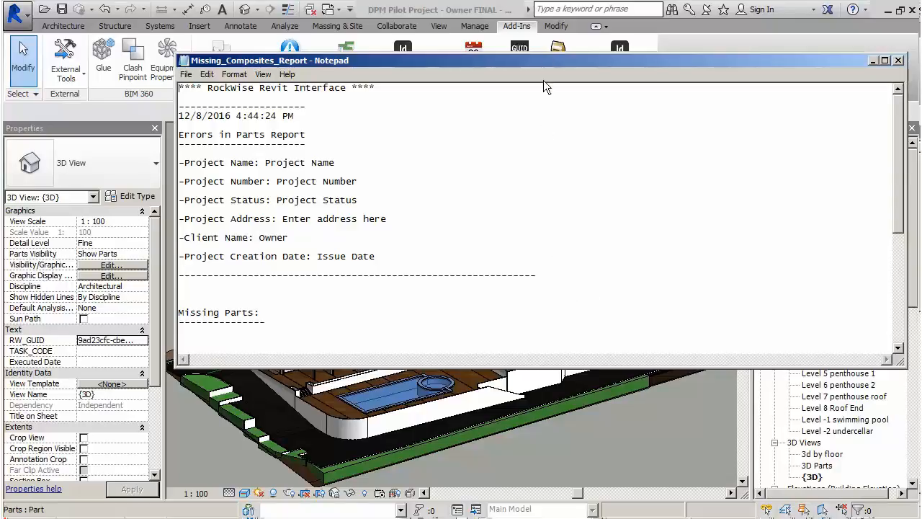
{"action": "double_click", "coordinate": [543, 57]}
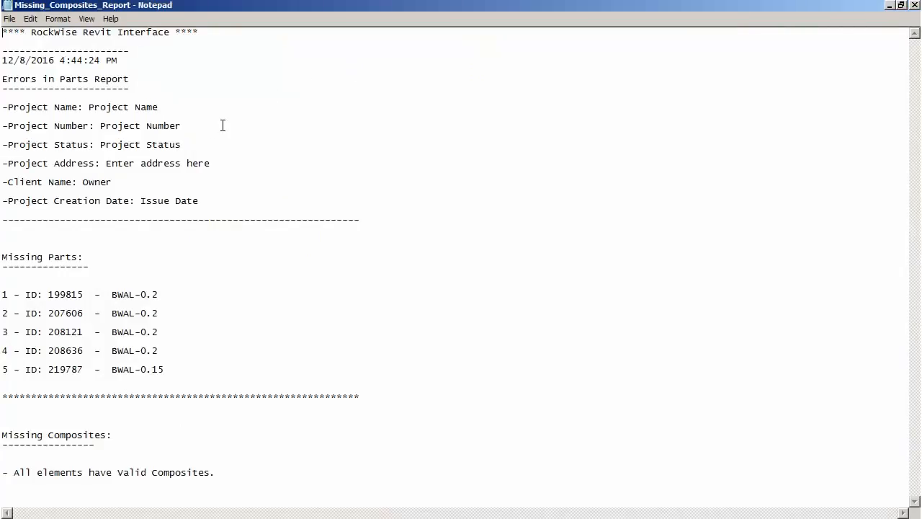
{"action": "left_click_drag", "start_coordinate": [151, 257], "coordinate": [2, 247]}
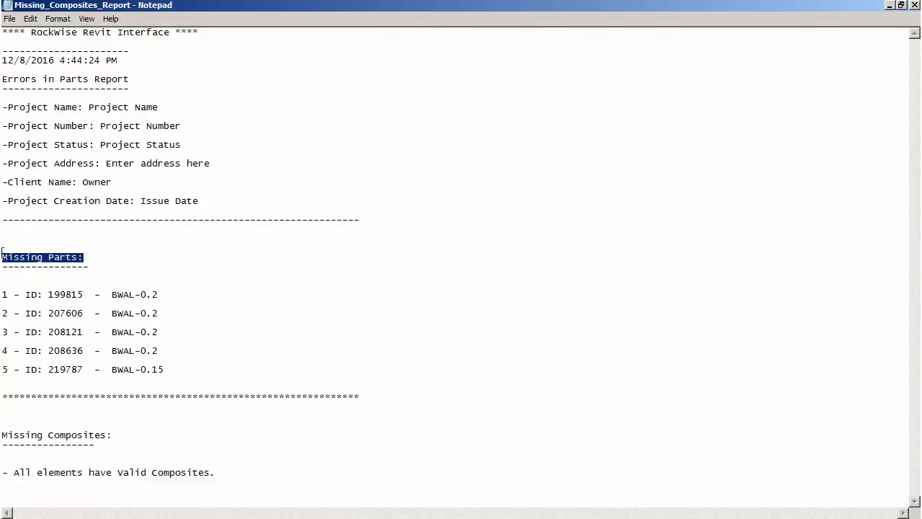
{"action": "left_click", "coordinate": [119, 435]}
{"action": "left_click_drag", "start_coordinate": [116, 435], "coordinate": [3, 435]}
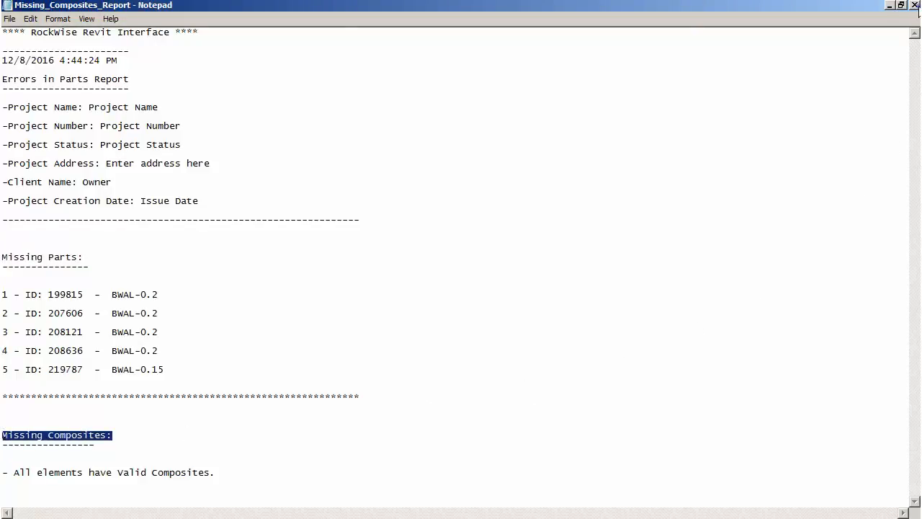
{"action": "left_click", "coordinate": [915, 6]}
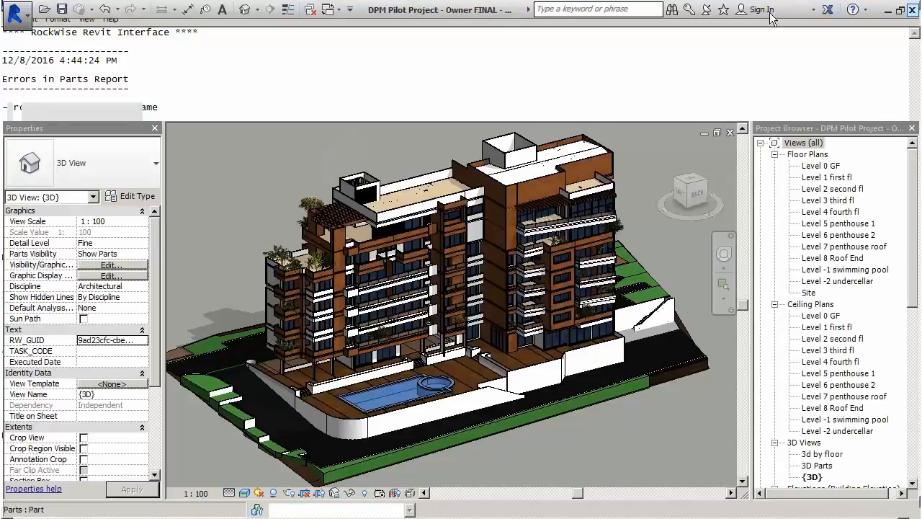
Export the model tables to RockWise for company 01 - ABC International Company and project OWNR
{"action": "left_click", "coordinate": [650, 70]}
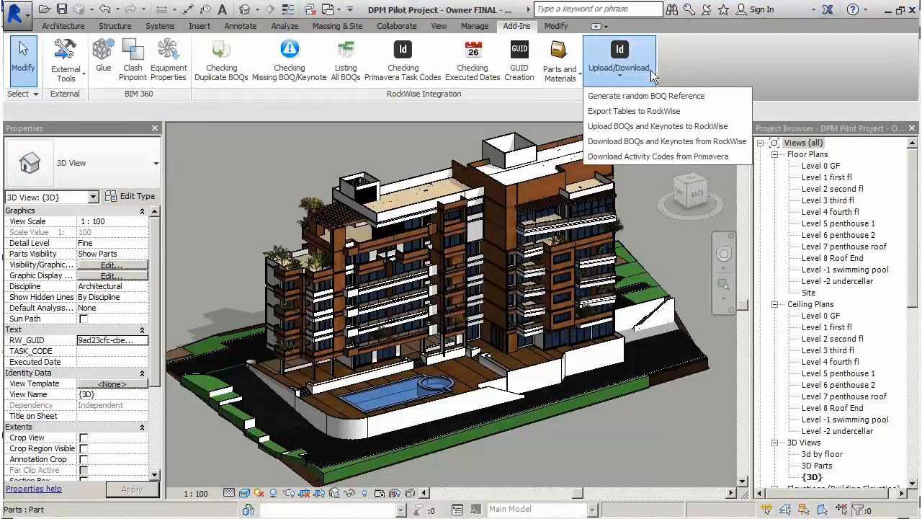
{"action": "left_click", "coordinate": [661, 111]}
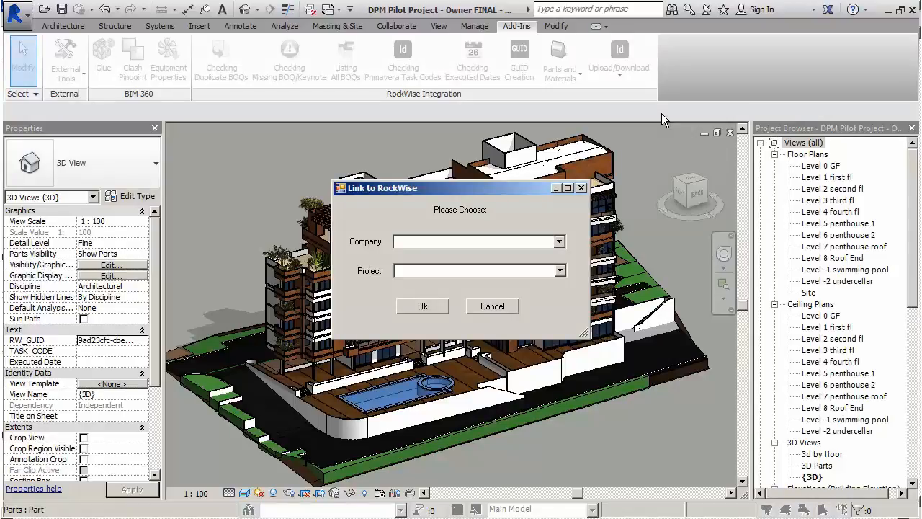
{"action": "left_click", "coordinate": [559, 242]}
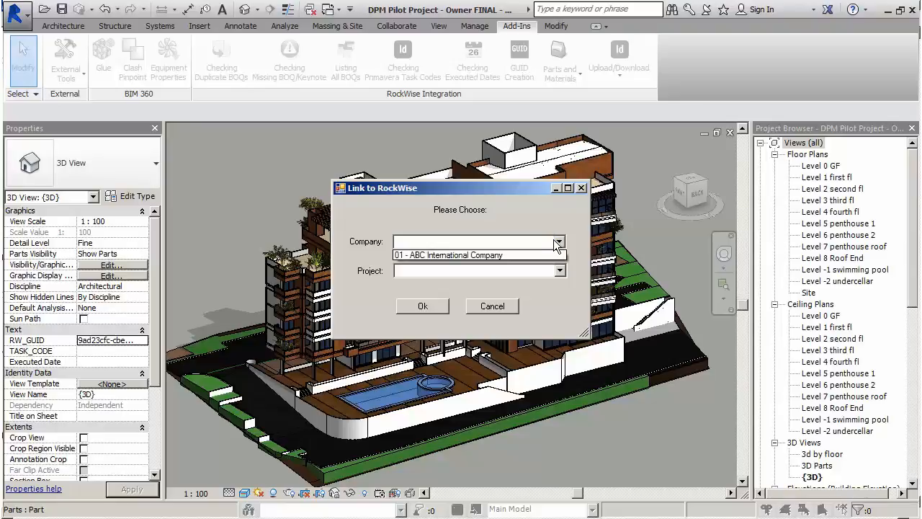
{"action": "left_click", "coordinate": [551, 255]}
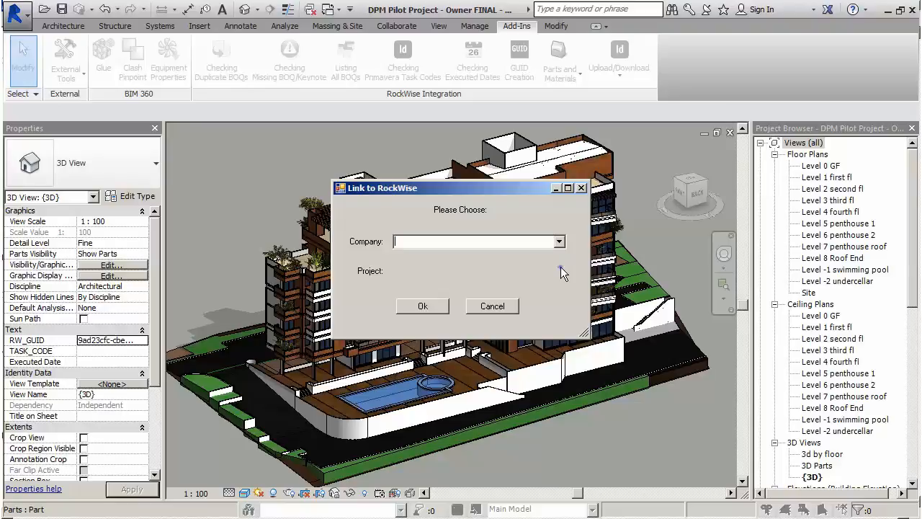
{"action": "left_click", "coordinate": [560, 271]}
{"action": "type", "text": "own"}
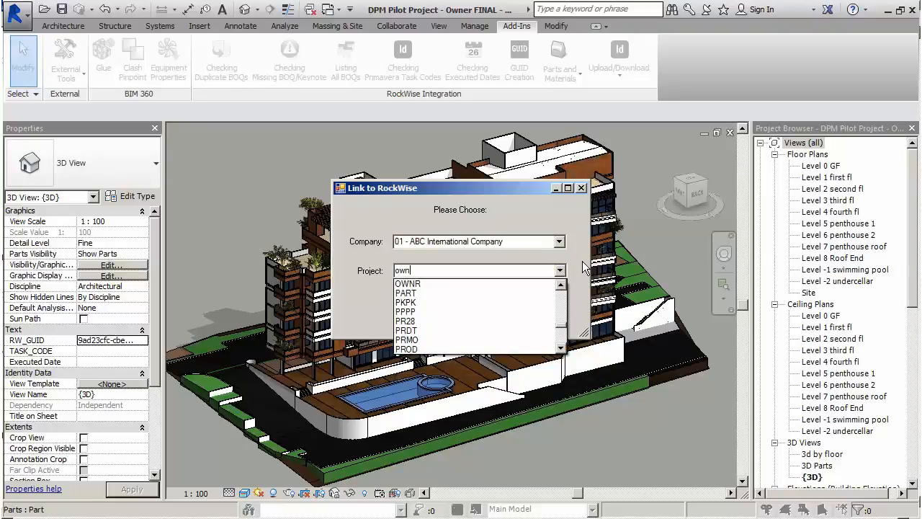
{"action": "left_click", "coordinate": [458, 283]}
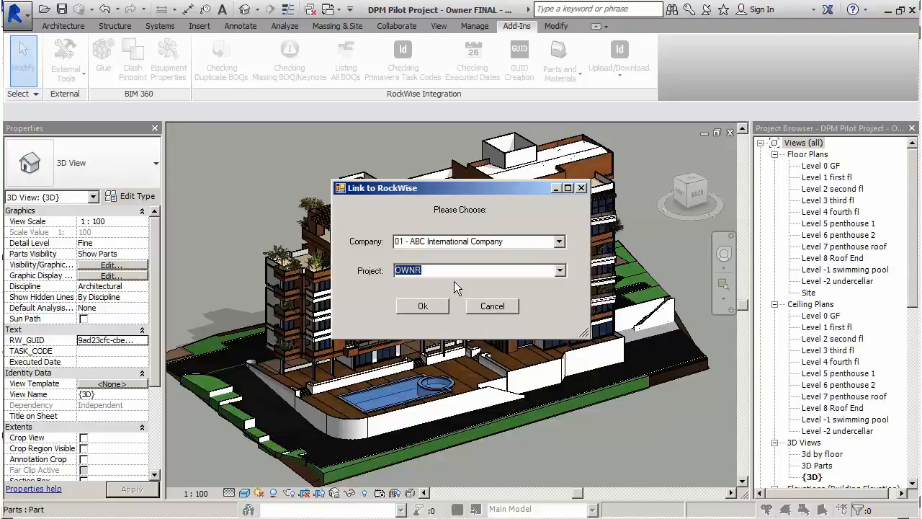
{"action": "left_click", "coordinate": [443, 307]}
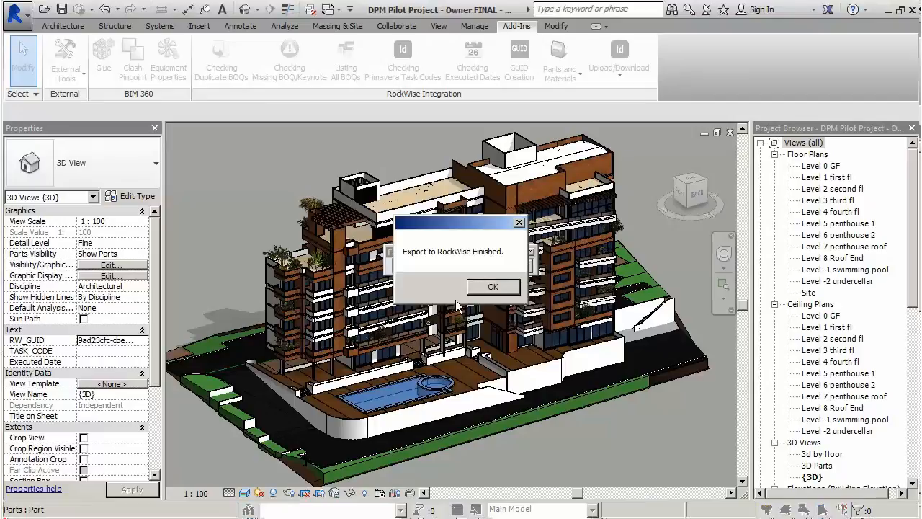
{"action": "left_click", "coordinate": [495, 287]}
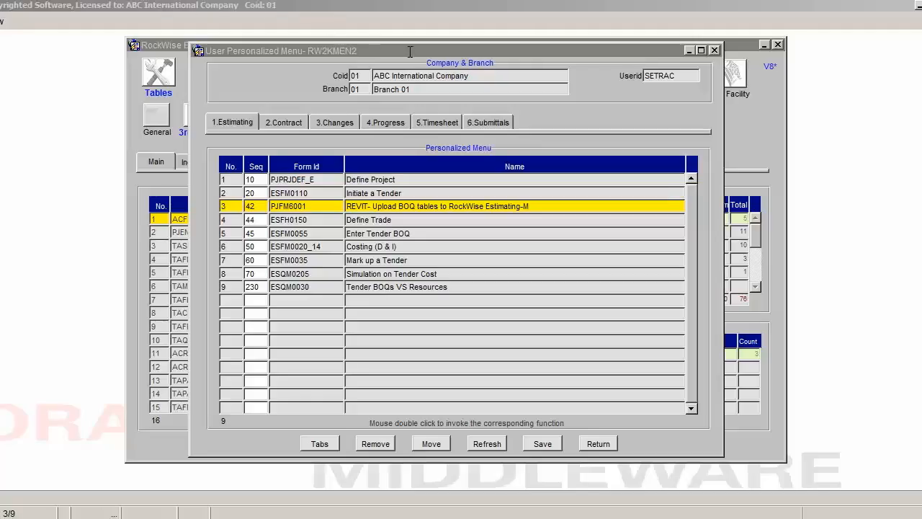
Start the REVIT BOQ upload to Estimating and load schema RV_OWNR_001_V00 as the source for project OWNR
{"action": "double_click", "coordinate": [552, 205]}
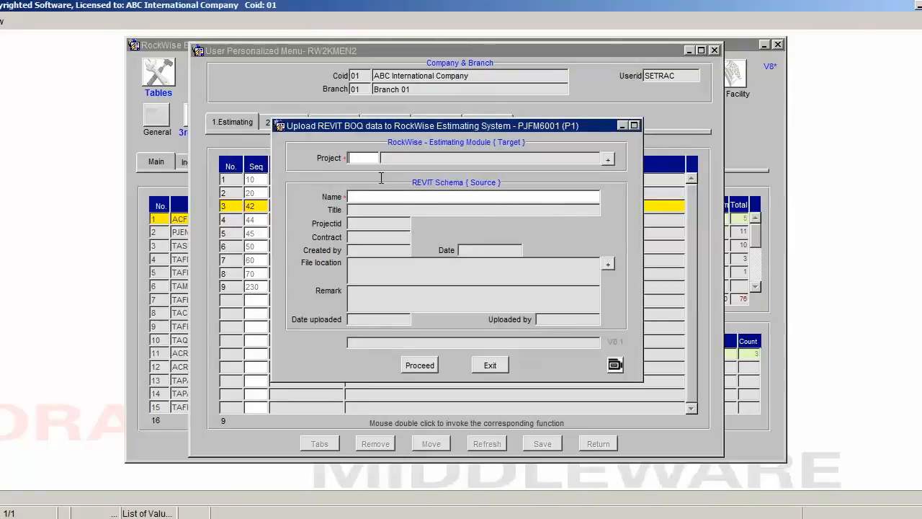
{"action": "double_click", "coordinate": [367, 160]}
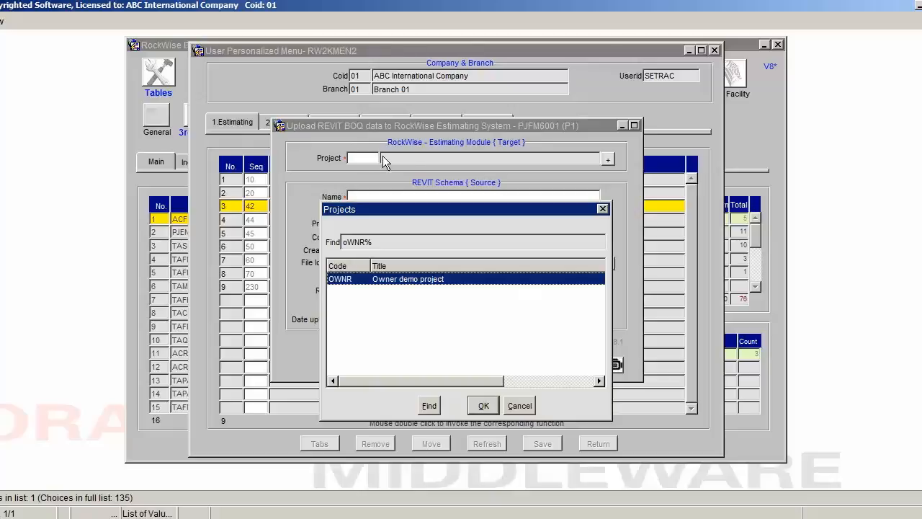
{"action": "left_click", "coordinate": [485, 402]}
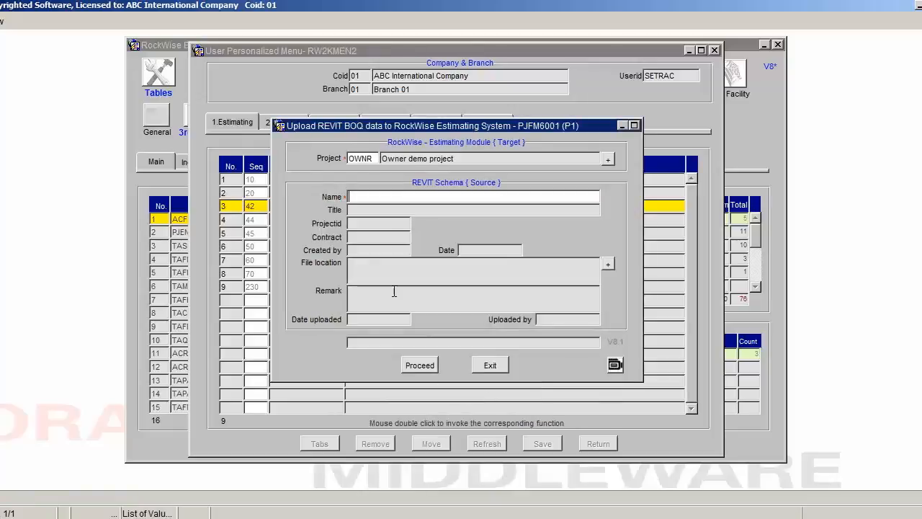
{"action": "double_click", "coordinate": [388, 197]}
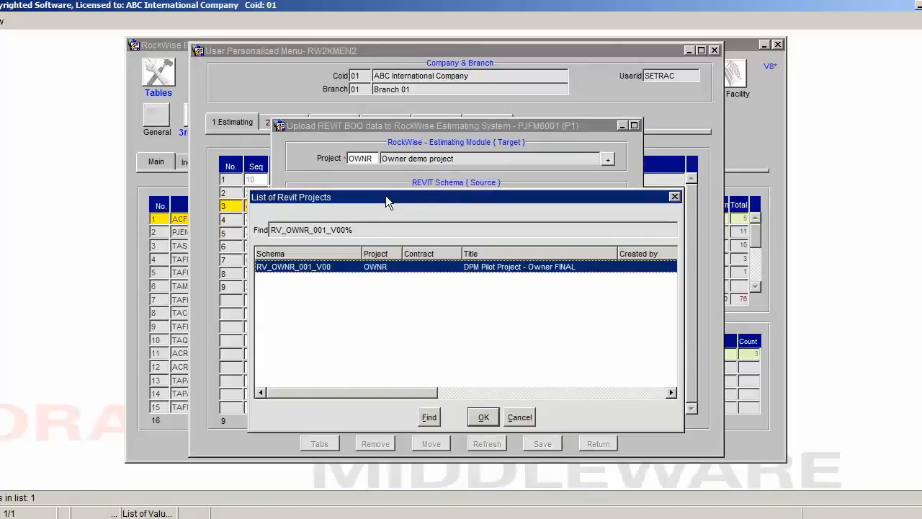
{"action": "left_click", "coordinate": [483, 417]}
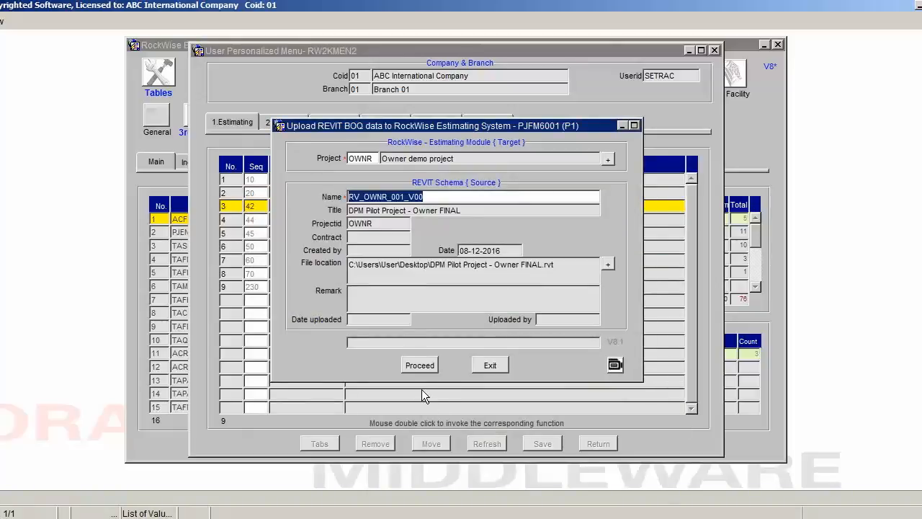
{"action": "left_click", "coordinate": [418, 364]}
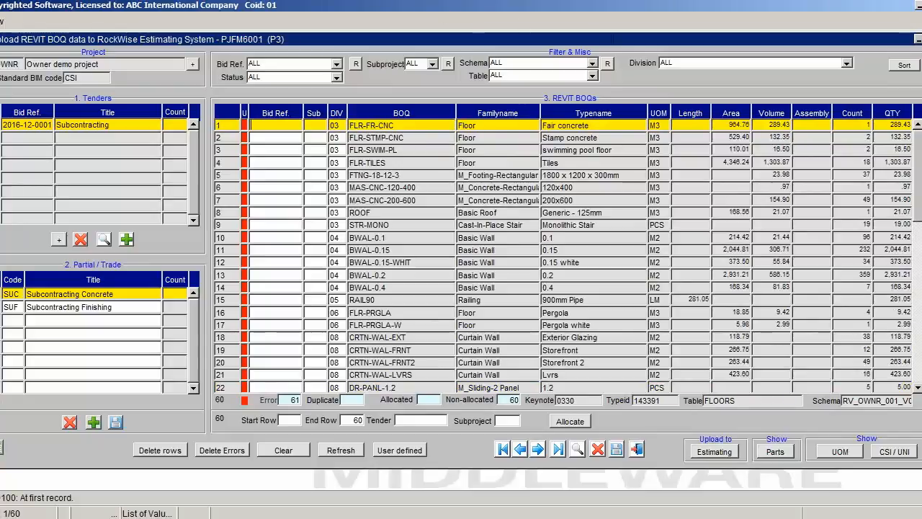
Allocate Revit BOQ rows 1 to 14 to the Subcontracting tender under the Subcontracting Concrete (SUC) trade
{"action": "left_click", "coordinate": [772, 125]}
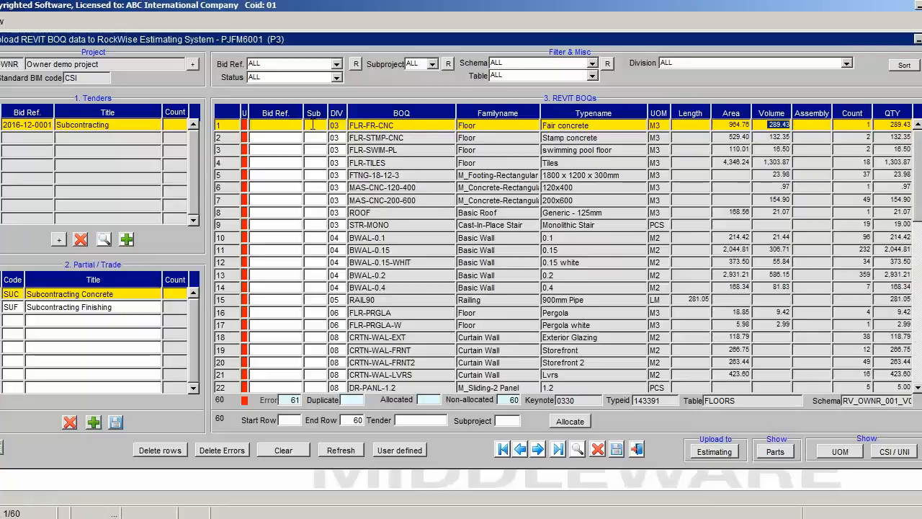
{"action": "left_click", "coordinate": [284, 124]}
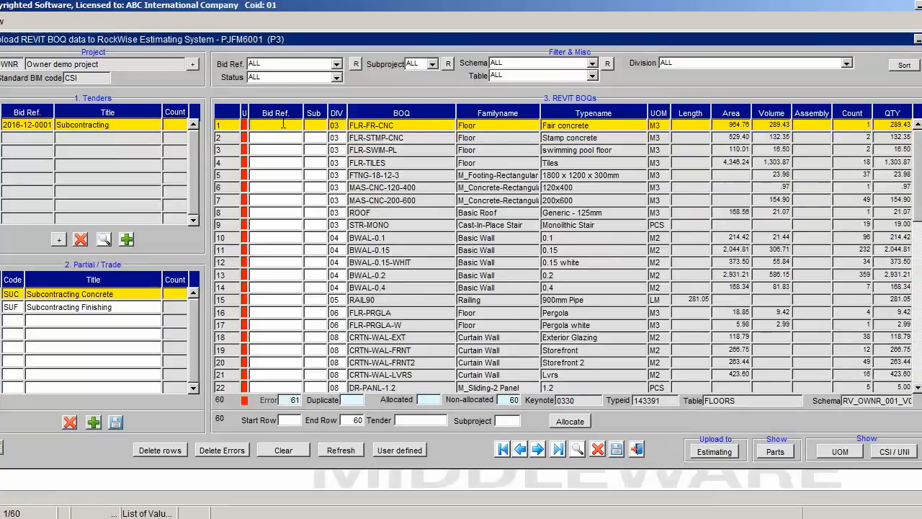
{"action": "left_click", "coordinate": [117, 294]}
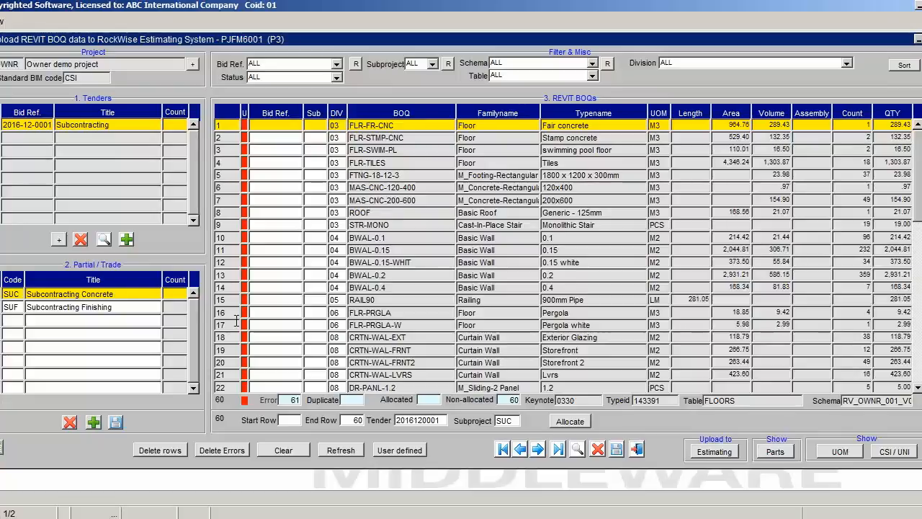
{"action": "left_click", "coordinate": [288, 421]}
{"action": "left_click", "coordinate": [351, 420]}
{"action": "type", "text": "14"}
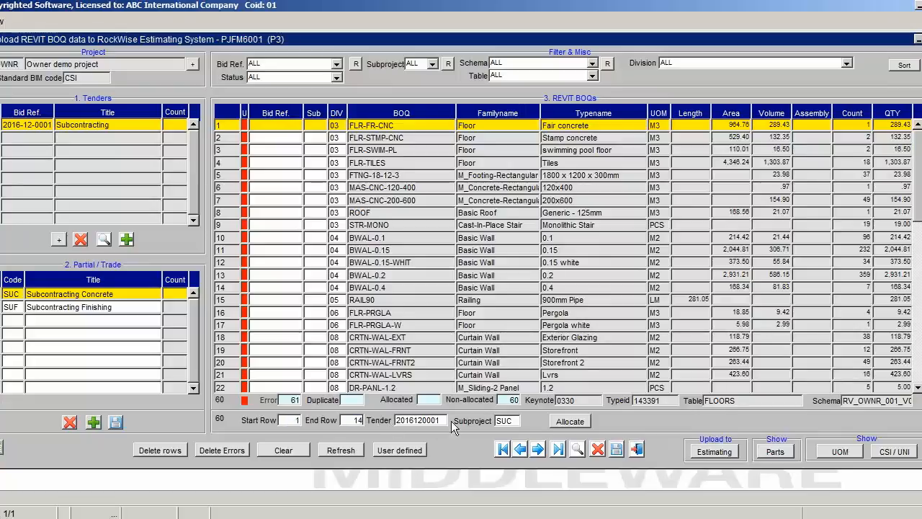
{"action": "left_click", "coordinate": [582, 423]}
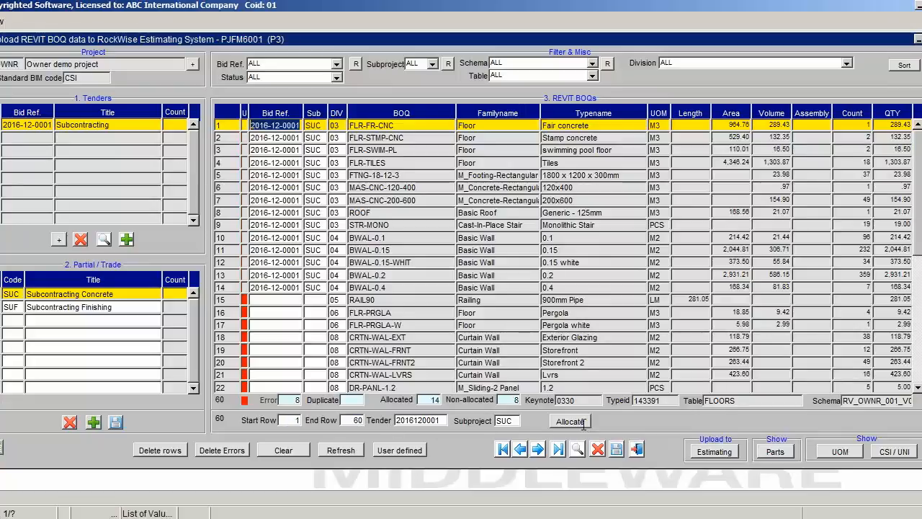
Allocate BOQ rows 15 to 60 to the Subcontracting tender under the Subcontracting Finishing (SUF) trade
{"action": "left_click", "coordinate": [268, 300]}
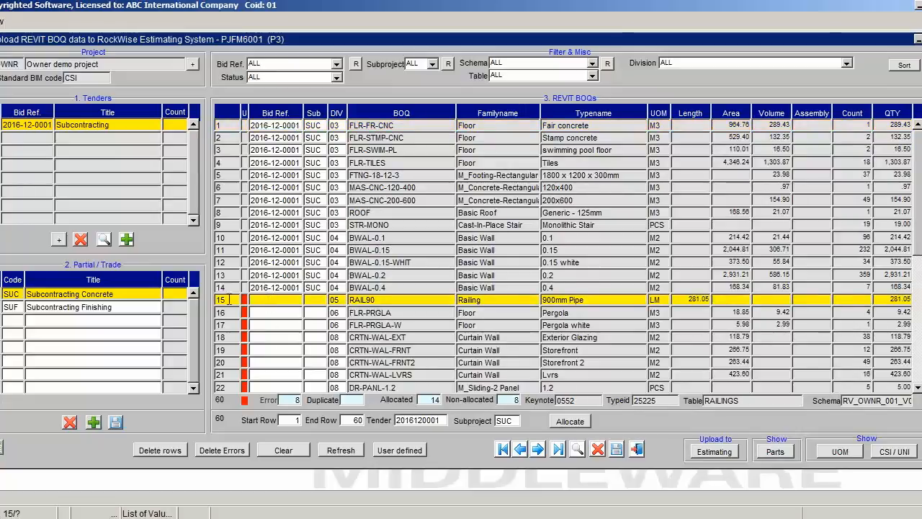
{"action": "left_click", "coordinate": [150, 307]}
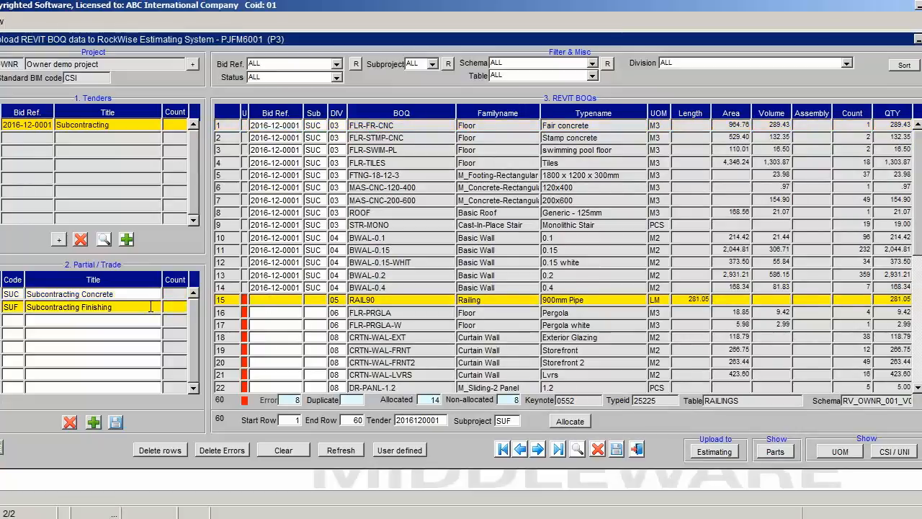
{"action": "left_click", "coordinate": [289, 420]}
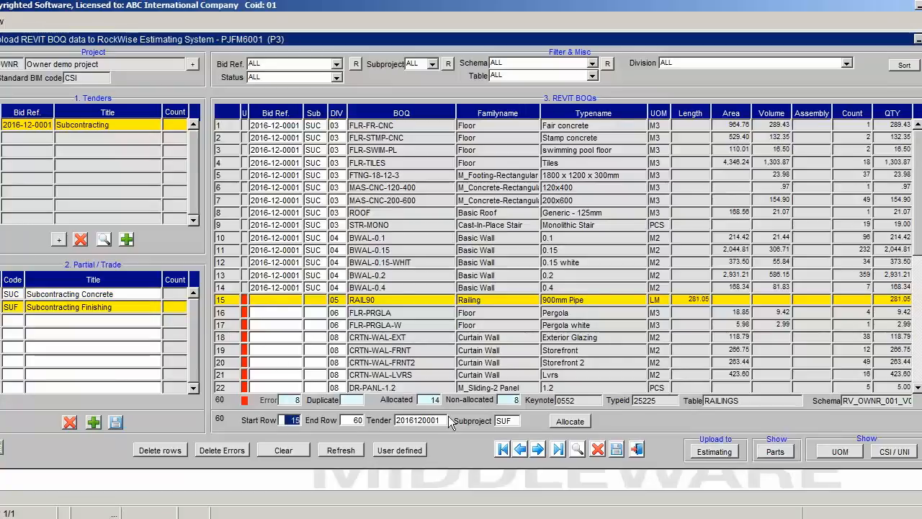
{"action": "left_click", "coordinate": [565, 423]}
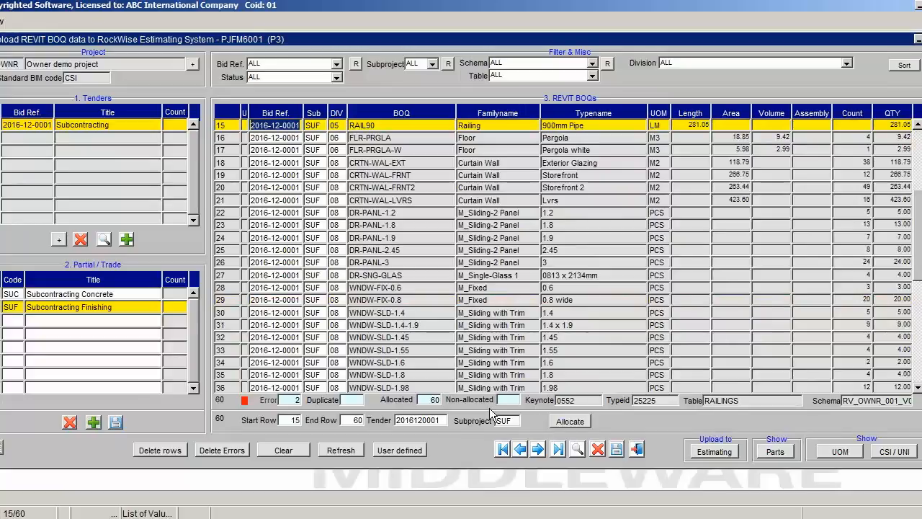
Filter the BOQs to errors and non-allocated entries, delete the Water floor line item, and restore the status filter to ALL
{"action": "left_click", "coordinate": [336, 77]}
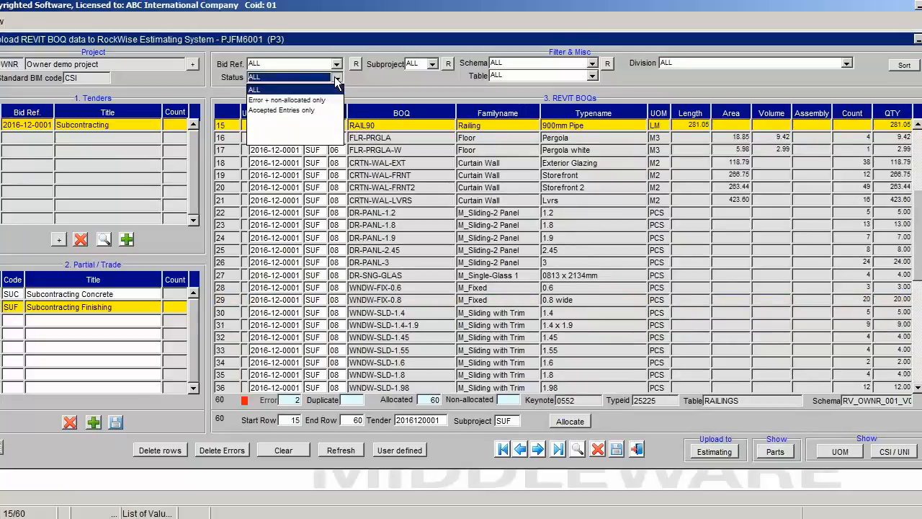
{"action": "left_click", "coordinate": [336, 100]}
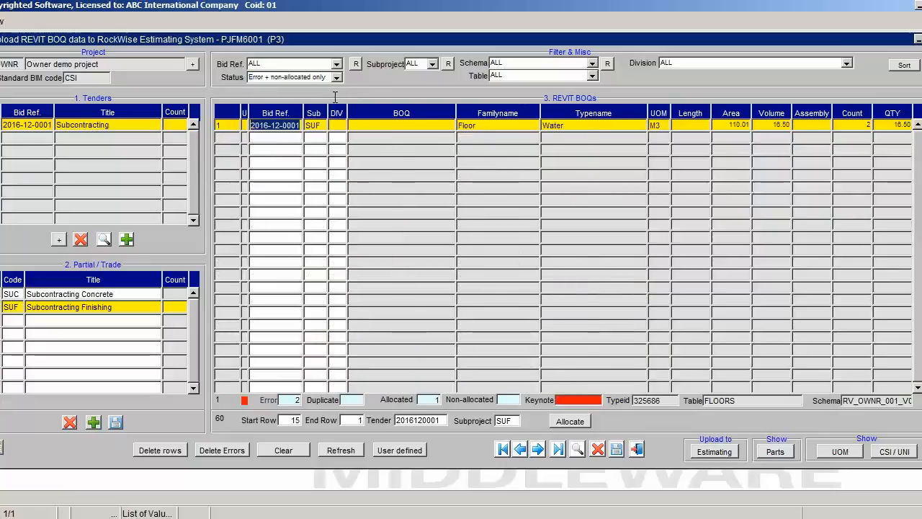
{"action": "left_click", "coordinate": [407, 127]}
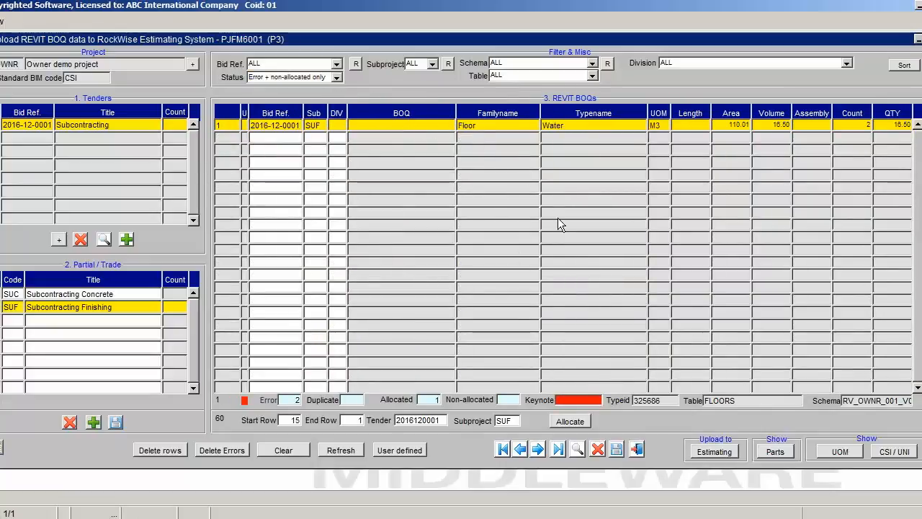
{"action": "left_click", "coordinate": [597, 449]}
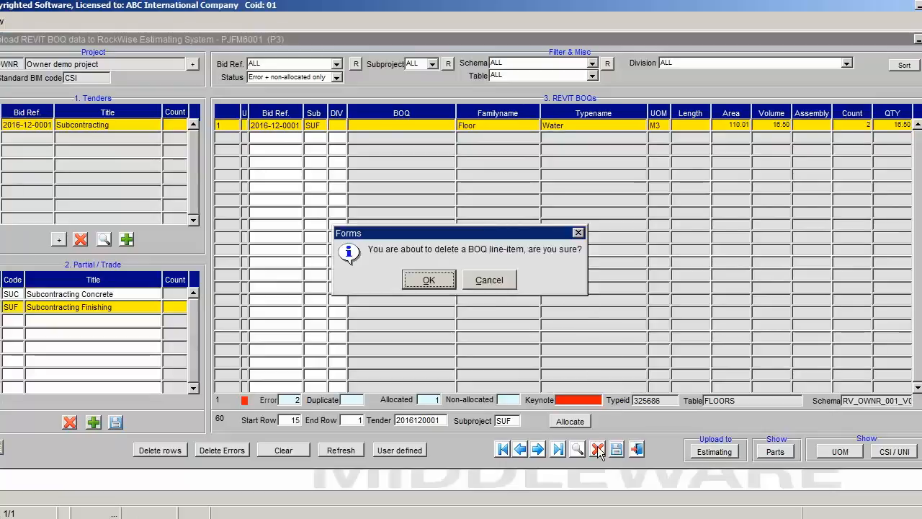
{"action": "left_click", "coordinate": [429, 281]}
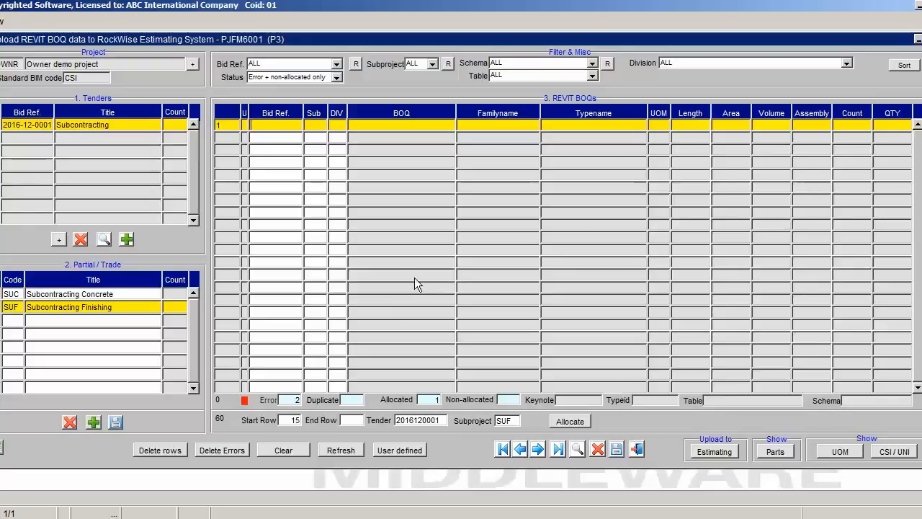
{"action": "left_click", "coordinate": [337, 78]}
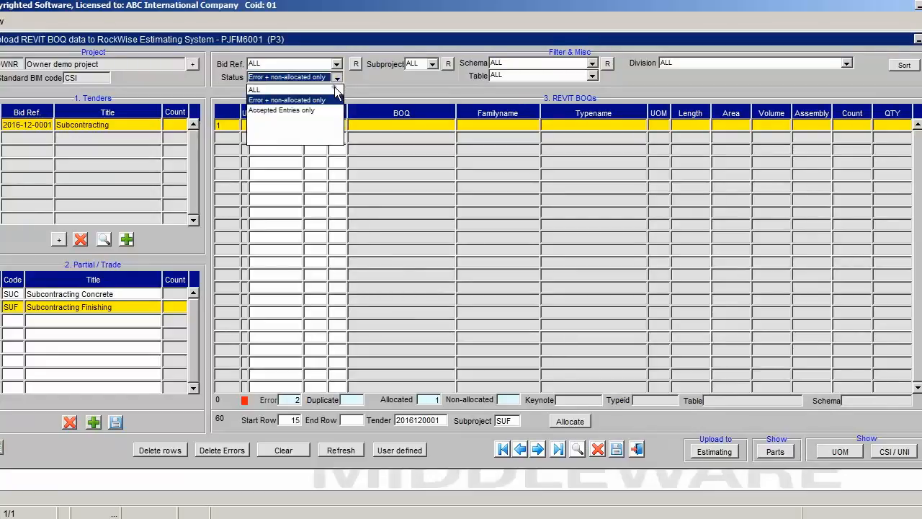
{"action": "left_click", "coordinate": [335, 88]}
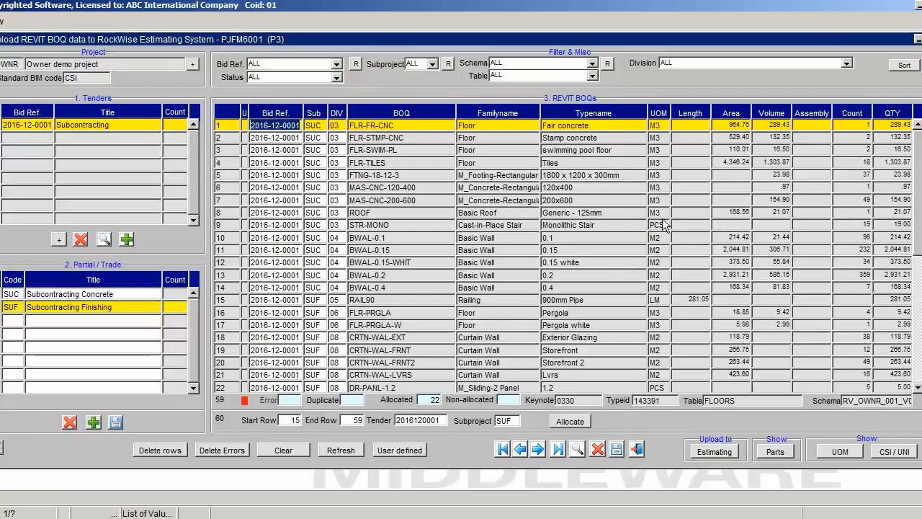
Upload the Subcontracting tender data of project OWNR to the Estimating system
{"action": "left_click", "coordinate": [724, 454]}
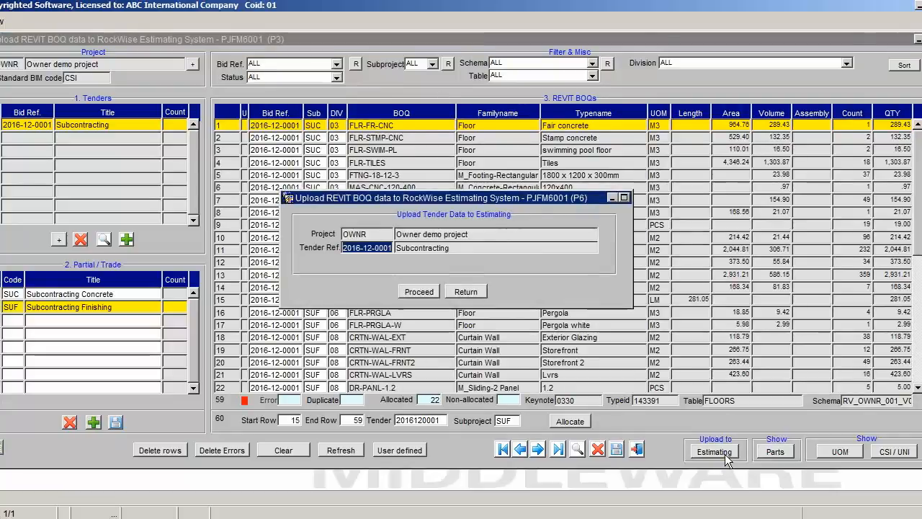
{"action": "left_click", "coordinate": [412, 294]}
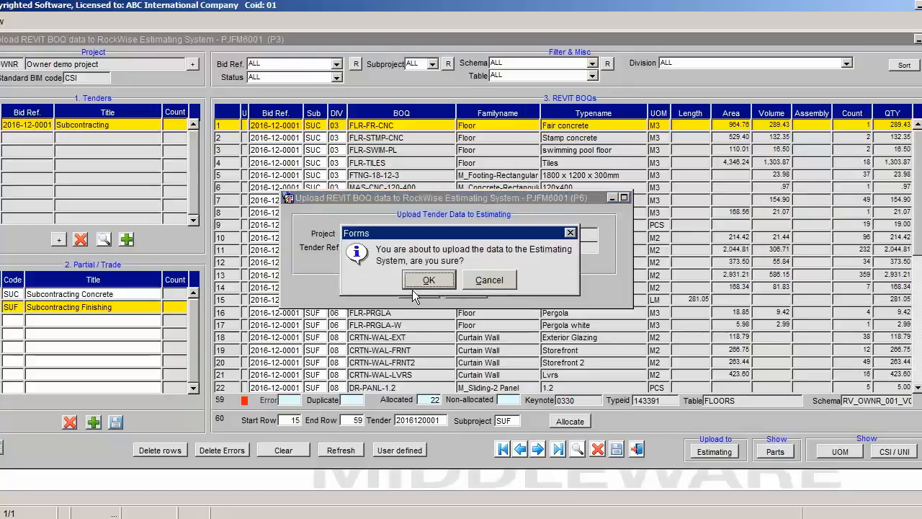
{"action": "left_click", "coordinate": [428, 279]}
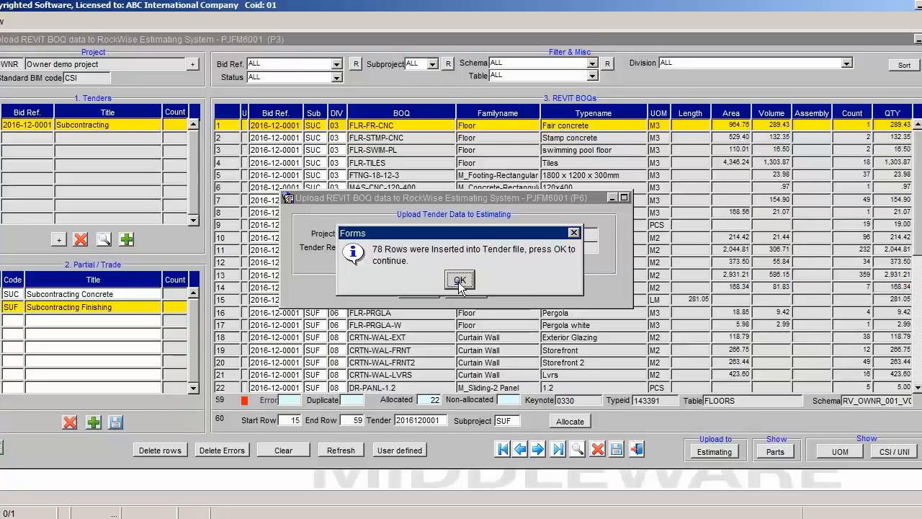
{"action": "left_click", "coordinate": [456, 281]}
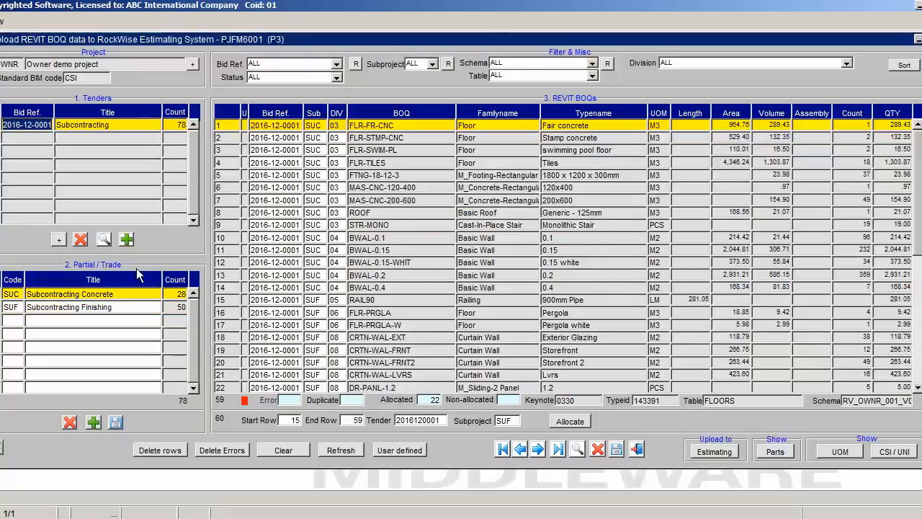
Open the Subcontracting tender's BOQ list and examine composite BWAL-0.15 with its parts BWAL-0.15_CMU and BWAL-0.15_TLW
{"action": "left_click", "coordinate": [58, 240]}
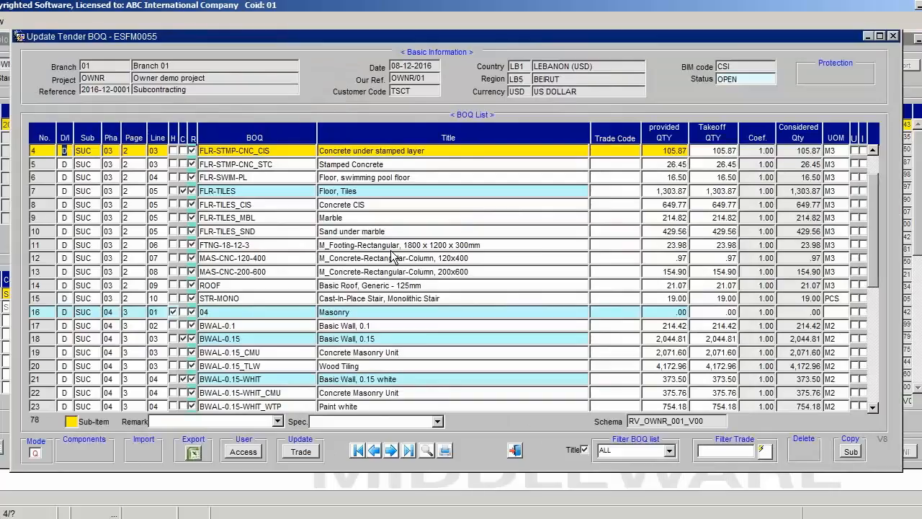
{"action": "scroll", "coordinate": [392, 253], "scroll_direction": "down", "scroll_amount": 1}
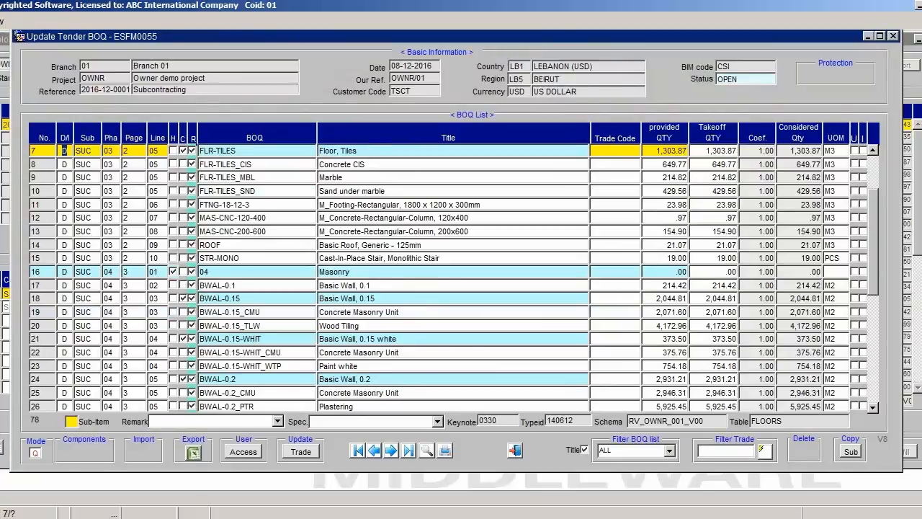
{"action": "left_click", "coordinate": [258, 298]}
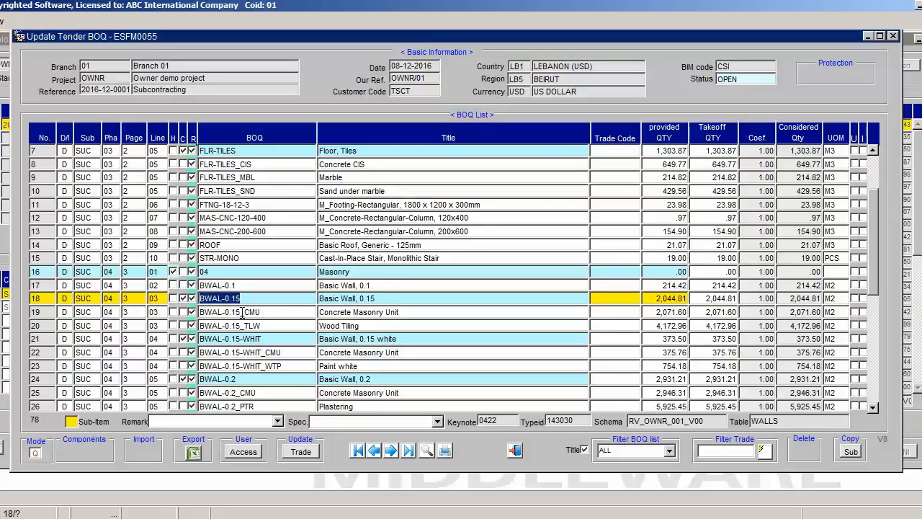
{"action": "left_click_drag", "start_coordinate": [242, 312], "coordinate": [194, 316]}
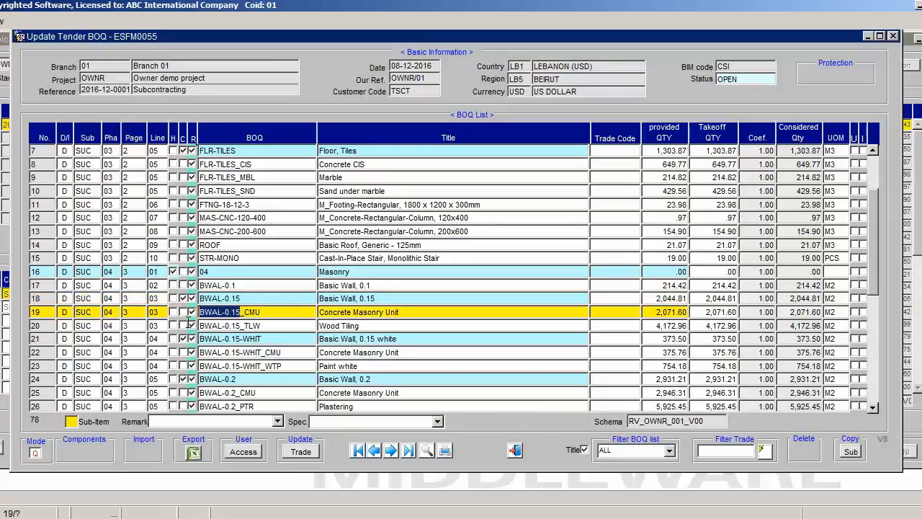
{"action": "left_click", "coordinate": [278, 312]}
{"action": "left_click_drag", "start_coordinate": [278, 313], "coordinate": [179, 307]}
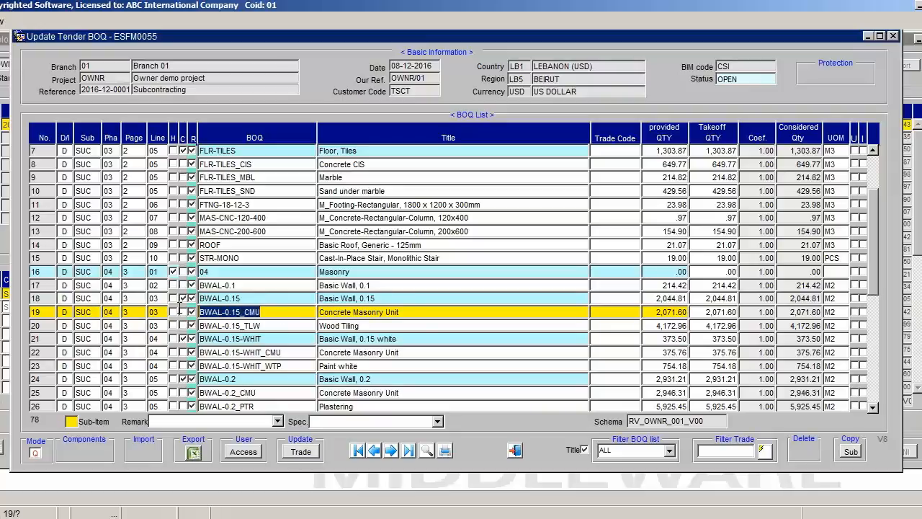
{"action": "left_click_drag", "start_coordinate": [287, 327], "coordinate": [165, 327]}
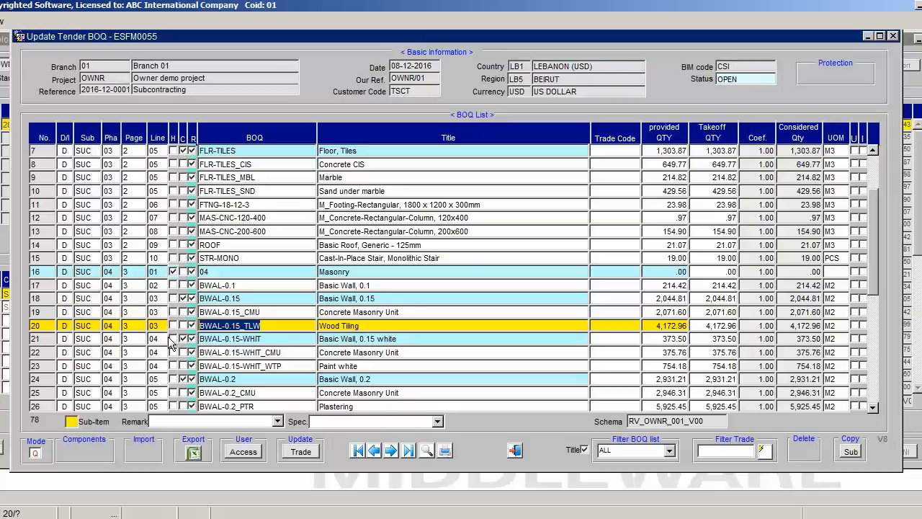
Export the tender BOQ list to Excel, look through the exported BOQ lines and quantities, and switch away from Excel
{"action": "left_click", "coordinate": [193, 452]}
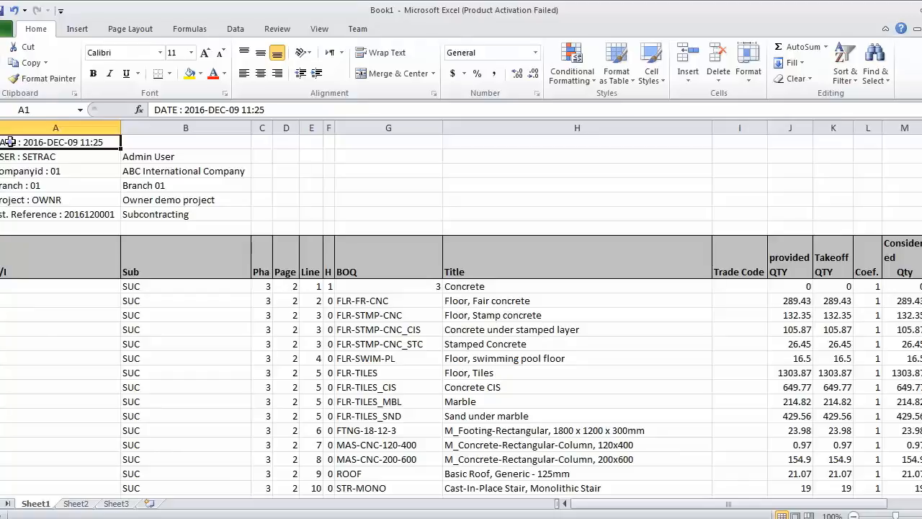
{"action": "scroll", "coordinate": [592, 313], "scroll_direction": "down", "scroll_amount": 2}
{"action": "scroll", "coordinate": [746, 385], "scroll_direction": "down", "scroll_amount": 6}
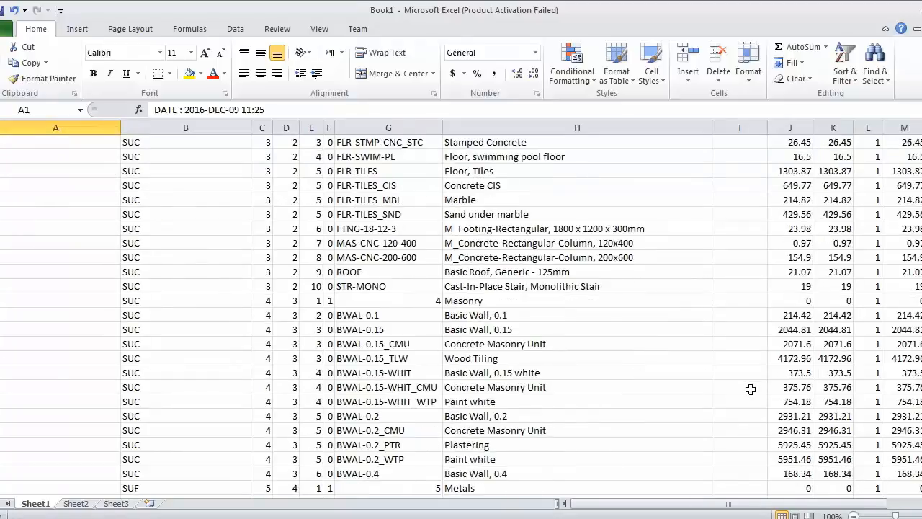
{"action": "scroll", "coordinate": [747, 393], "scroll_direction": "down", "scroll_amount": 1}
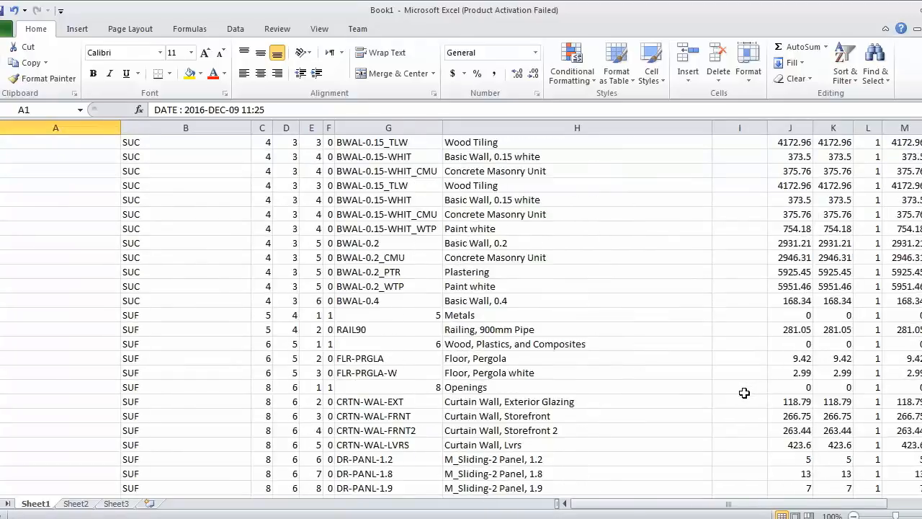
{"action": "scroll", "coordinate": [745, 392], "scroll_direction": "up", "scroll_amount": 9}
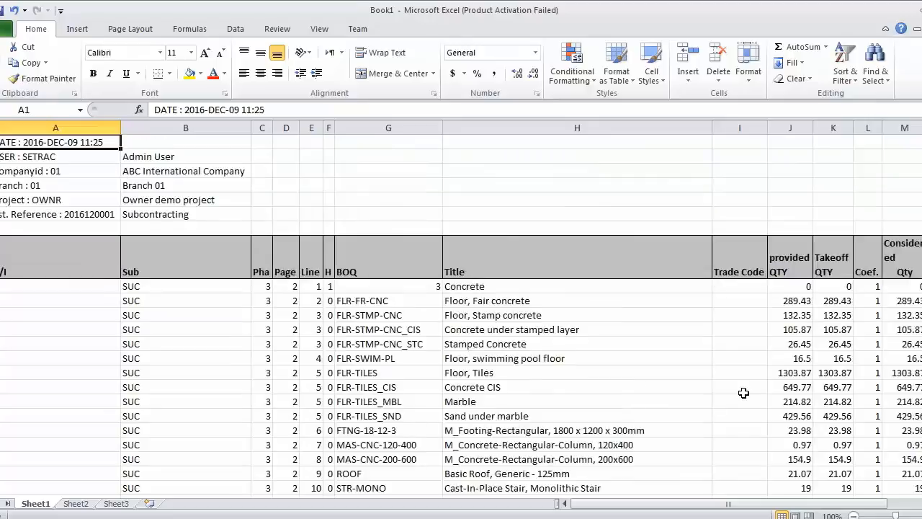
{"action": "key", "text": "alt+Tab"}
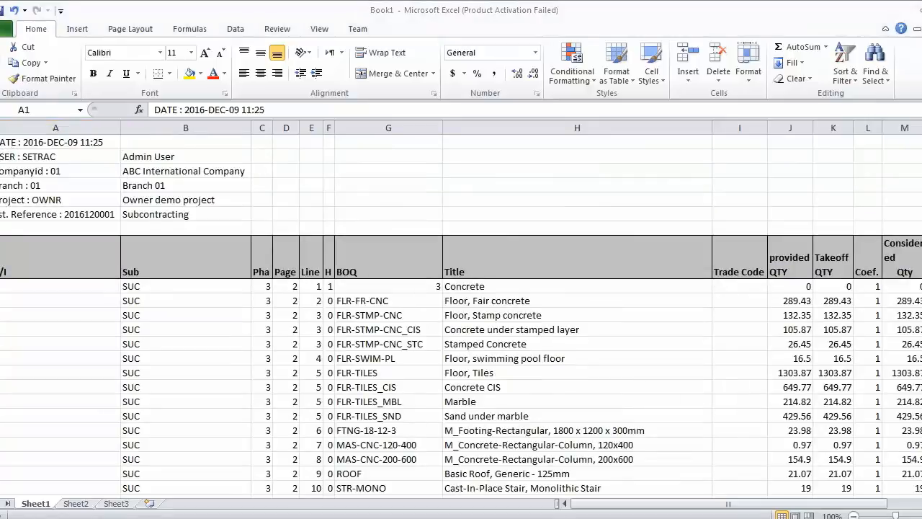